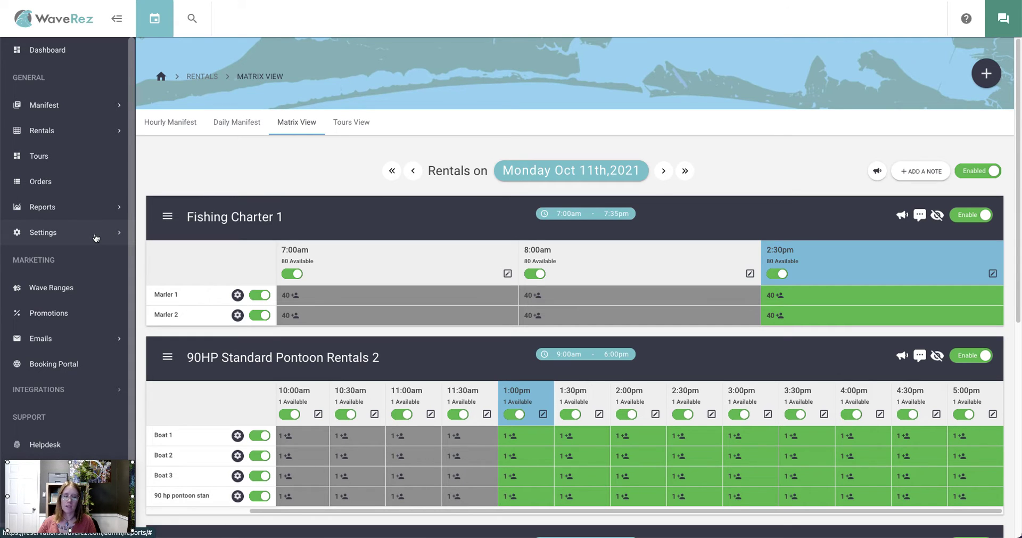
# - Open the 90HP Standard Pontoon Rentals 2 trip from Settings > Resources > Trips
pyautogui.click(95, 238)
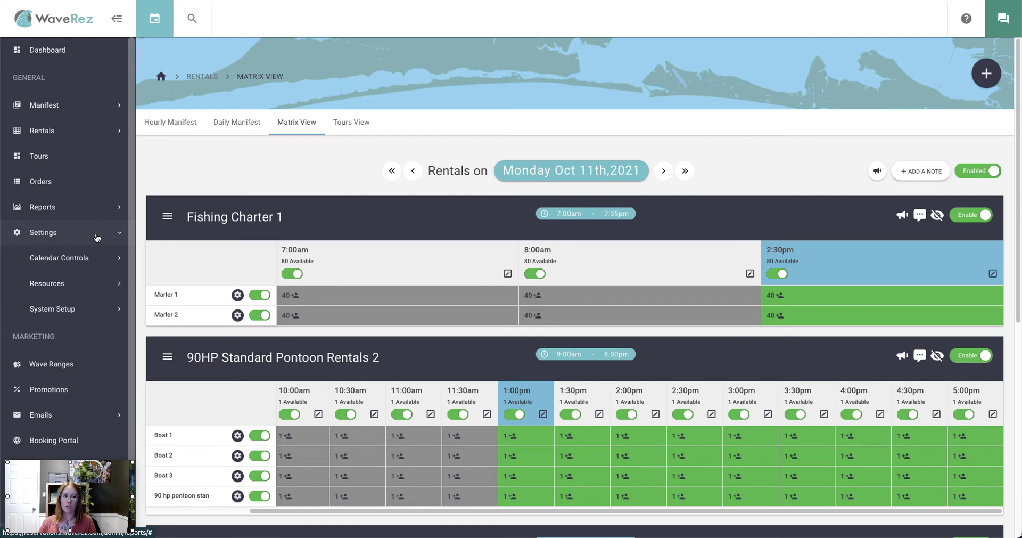
pyautogui.click(83, 283)
pyautogui.click(70, 312)
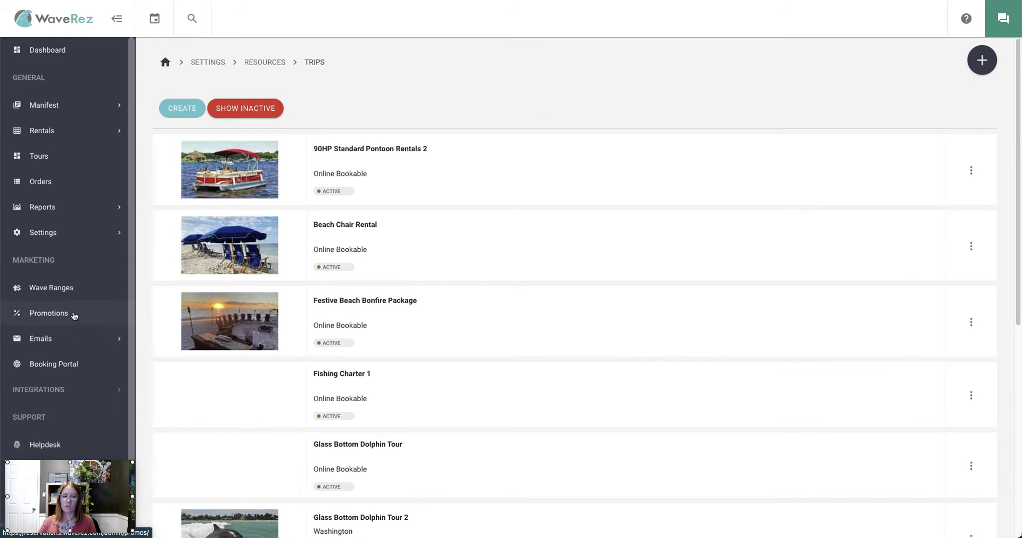
pyautogui.click(429, 153)
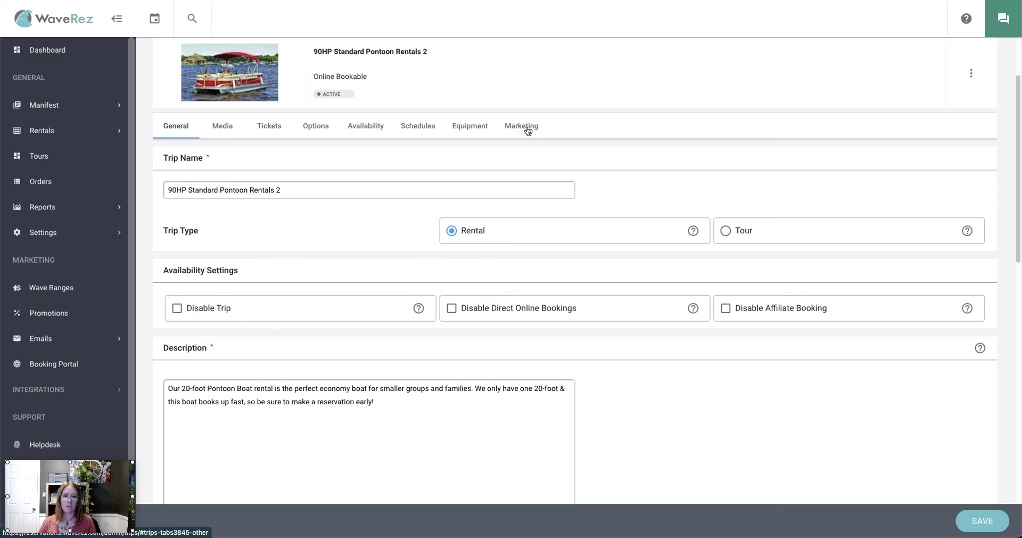
# - Show the trip's Marketing settings and read through its Confirmation Text Message
pyautogui.scroll(1, 424, 134)
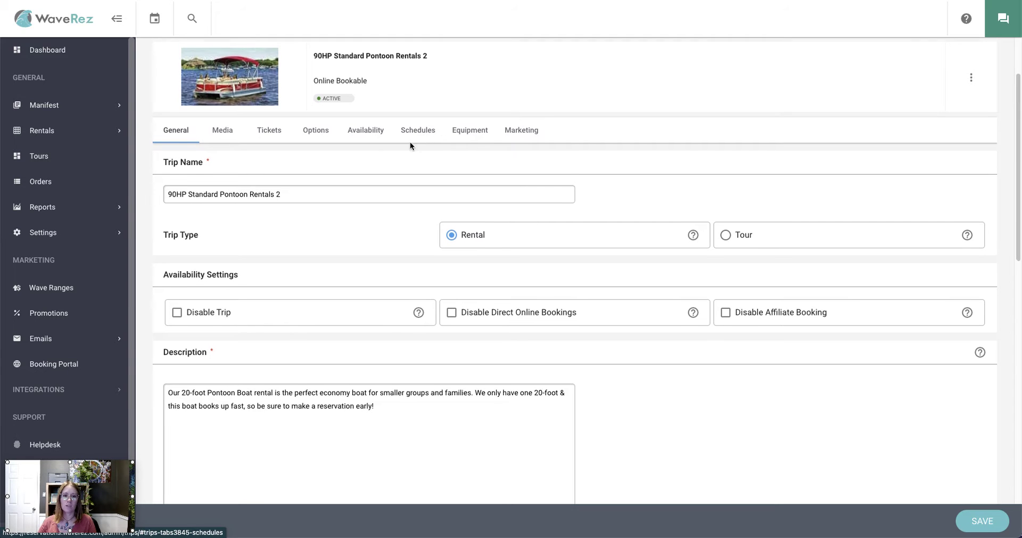
pyautogui.click(531, 137)
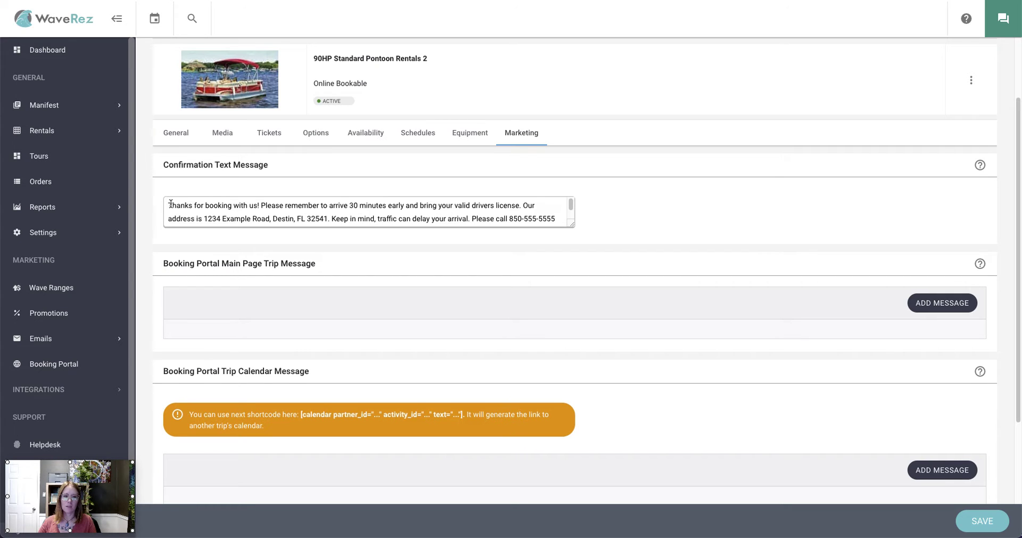
pyautogui.scroll(-2, 243, 212)
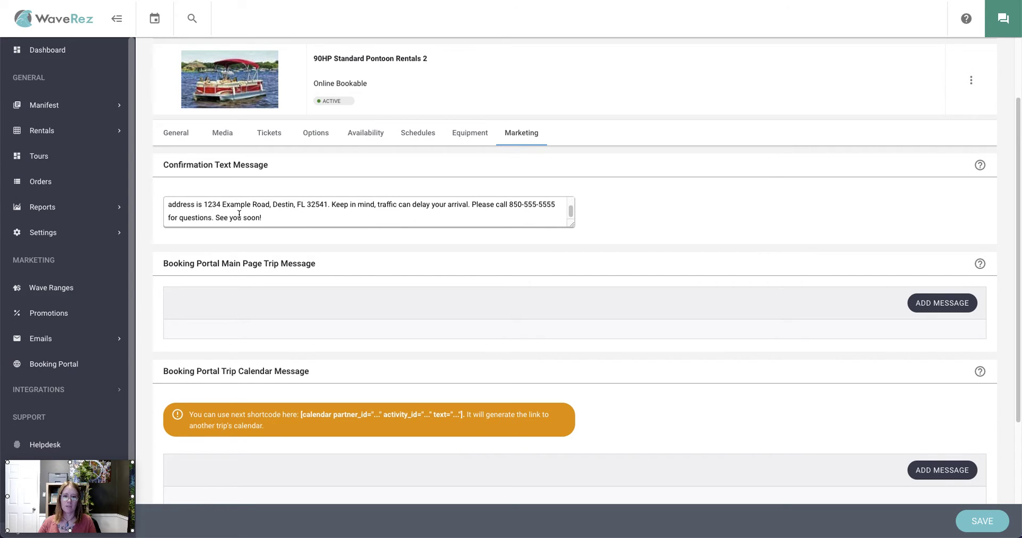
pyautogui.scroll(2, 279, 213)
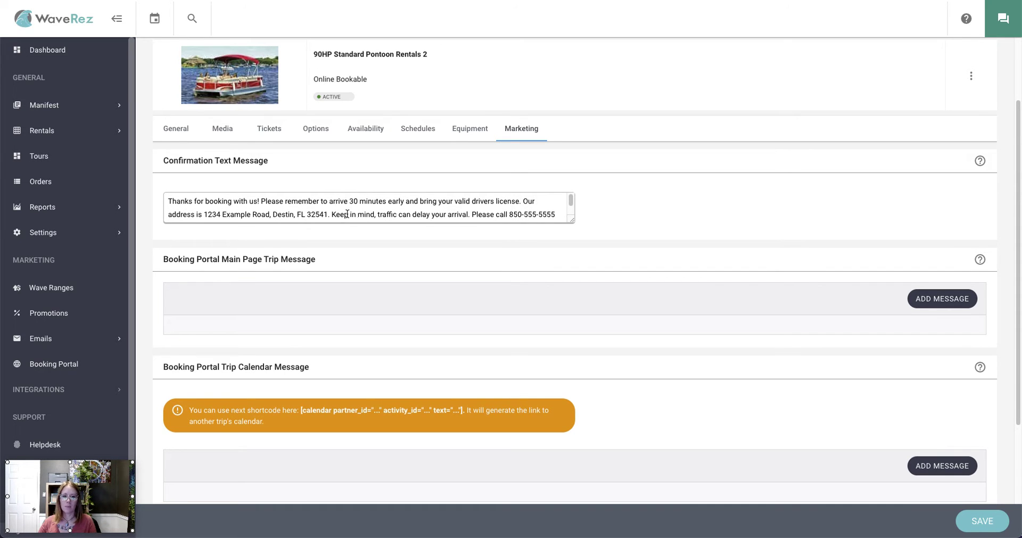
pyautogui.scroll(-2, 335, 213)
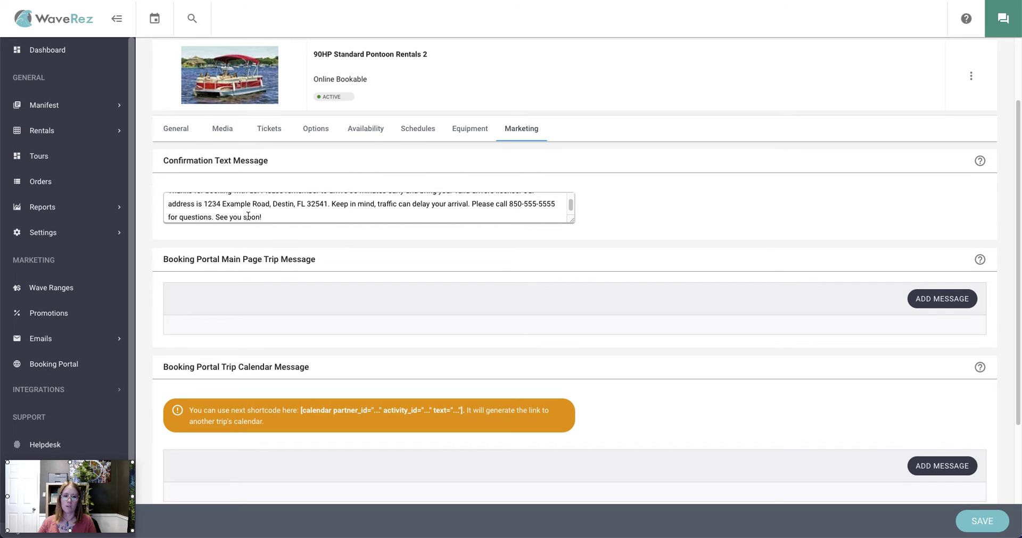
pyautogui.scroll(-1, 328, 210)
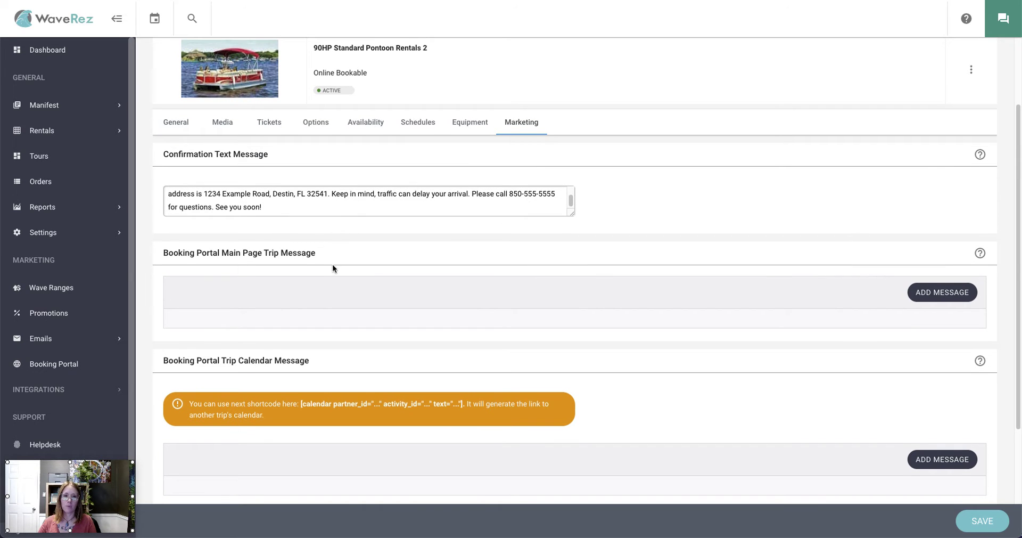
pyautogui.scroll(1, 367, 258)
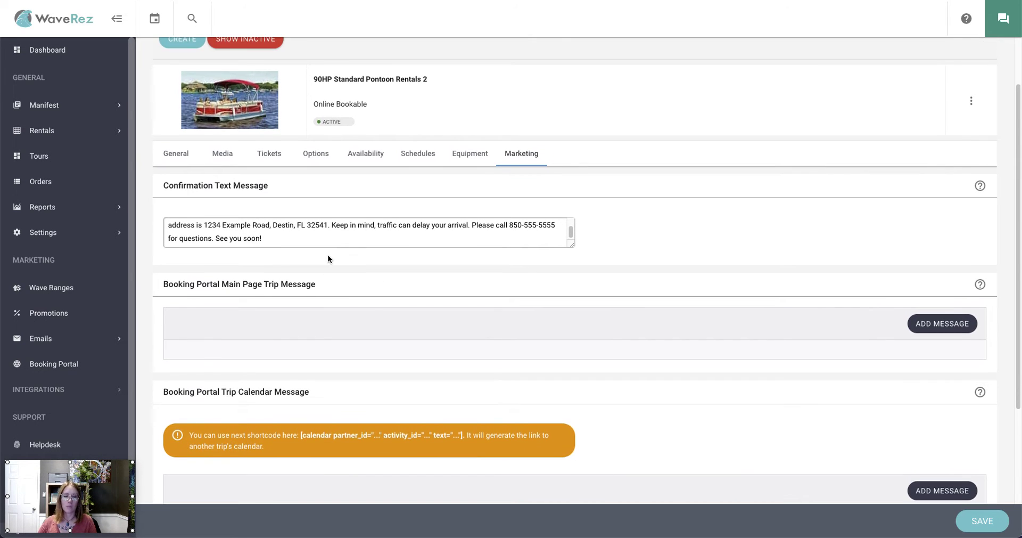
pyautogui.moveTo(980, 185)
pyautogui.scroll(2, 395, 187)
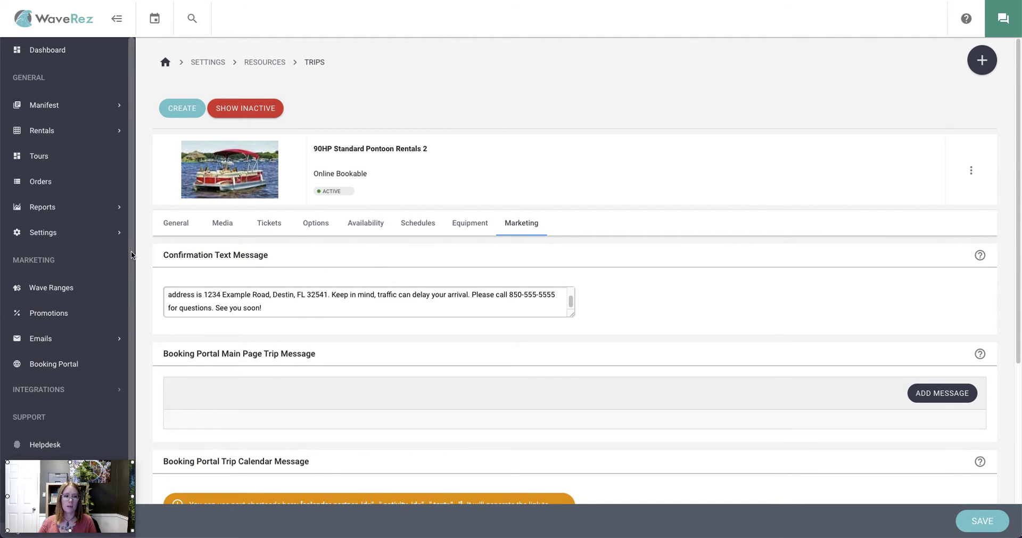
# - Start a new reservation for 90HP Standard Pontoon Rentals 2 arriving 12 Oct 2021
pyautogui.click(982, 60)
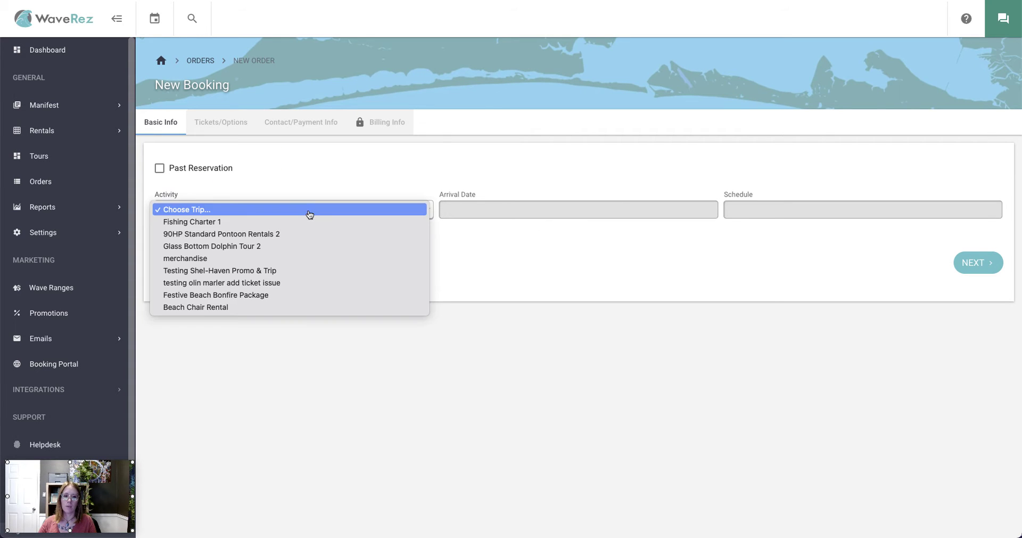
pyautogui.click(308, 211)
pyautogui.click(288, 238)
pyautogui.click(516, 211)
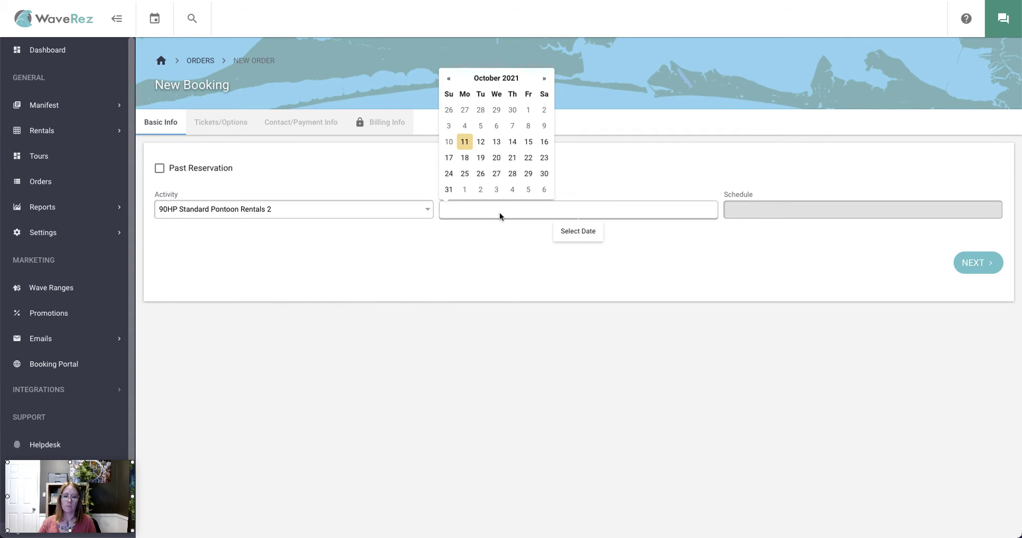
pyautogui.click(481, 143)
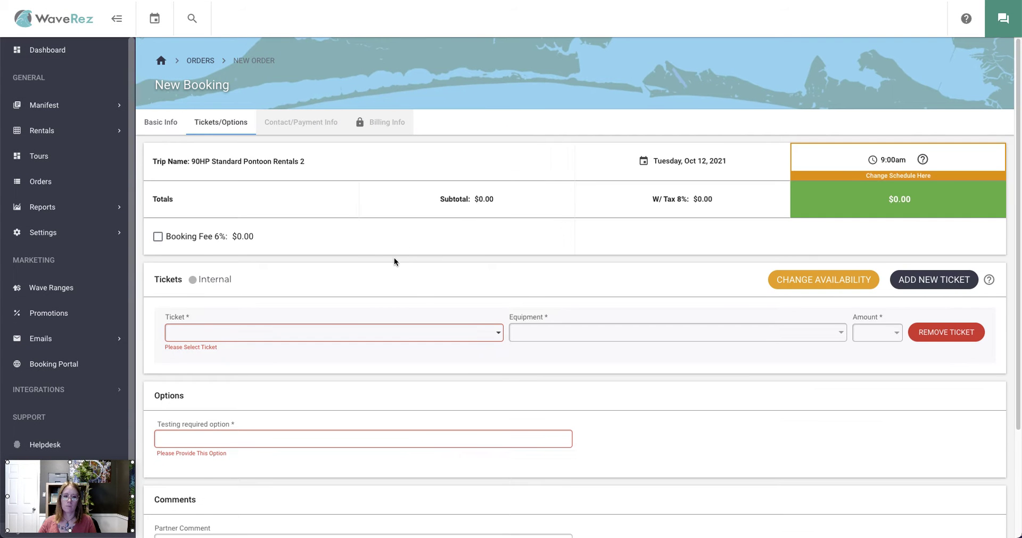
# - Add one Full Day Pontoon rental ticket and enter 1 in the Testing required option
pyautogui.click(341, 325)
pyautogui.click(266, 379)
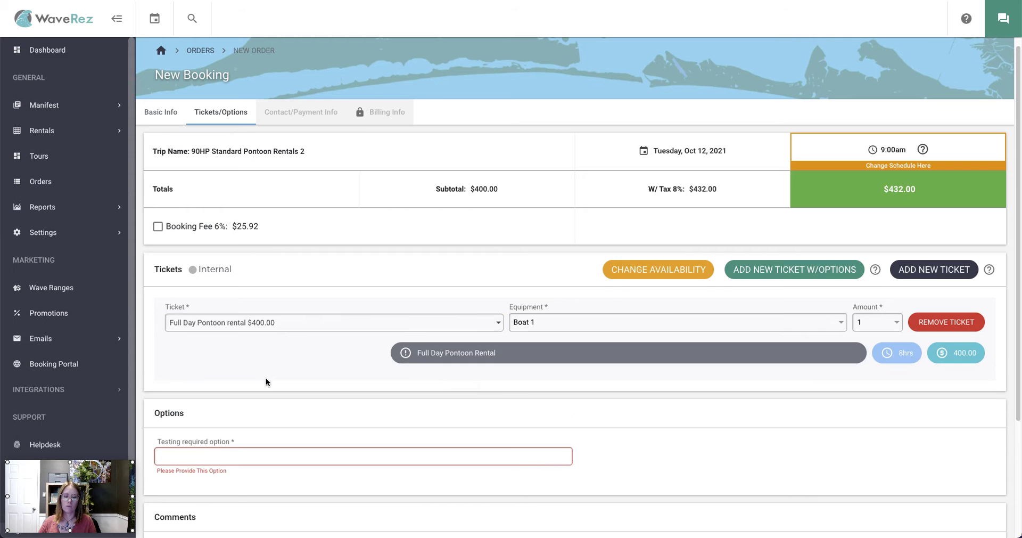
pyautogui.scroll(-3, 266, 378)
pyautogui.click(271, 303)
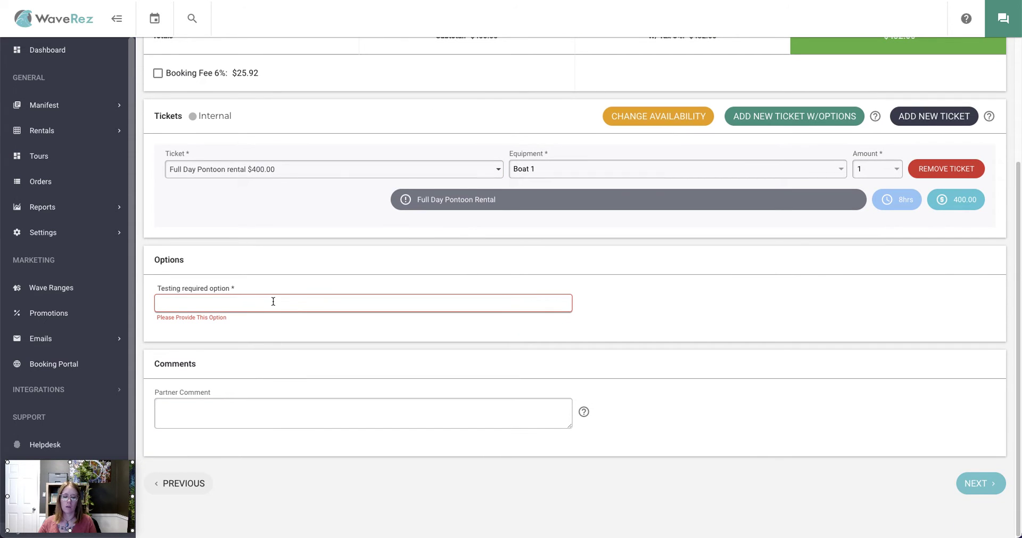
pyautogui.write('1')
pyautogui.click(712, 304)
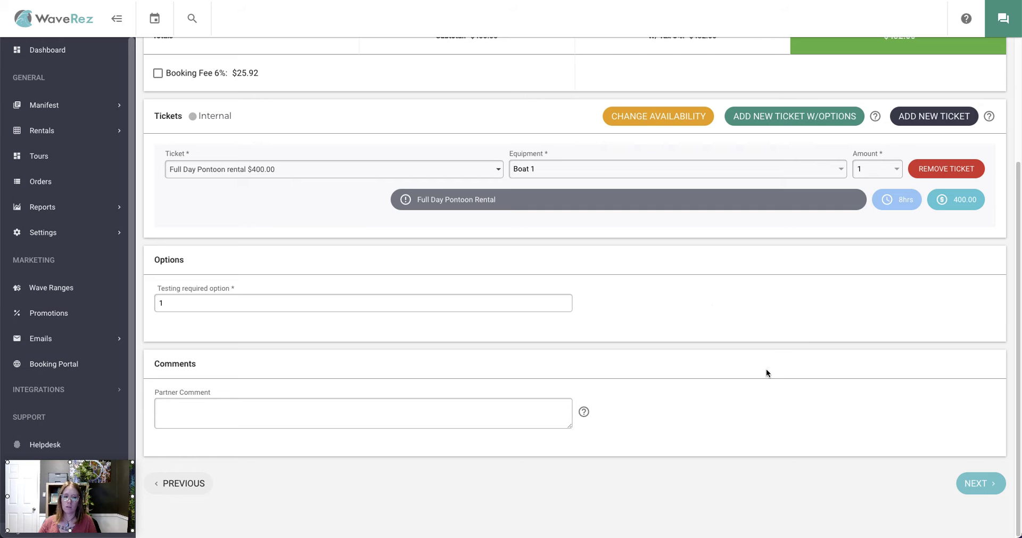
pyautogui.scroll(3, 739, 382)
pyautogui.scroll(-3, 728, 381)
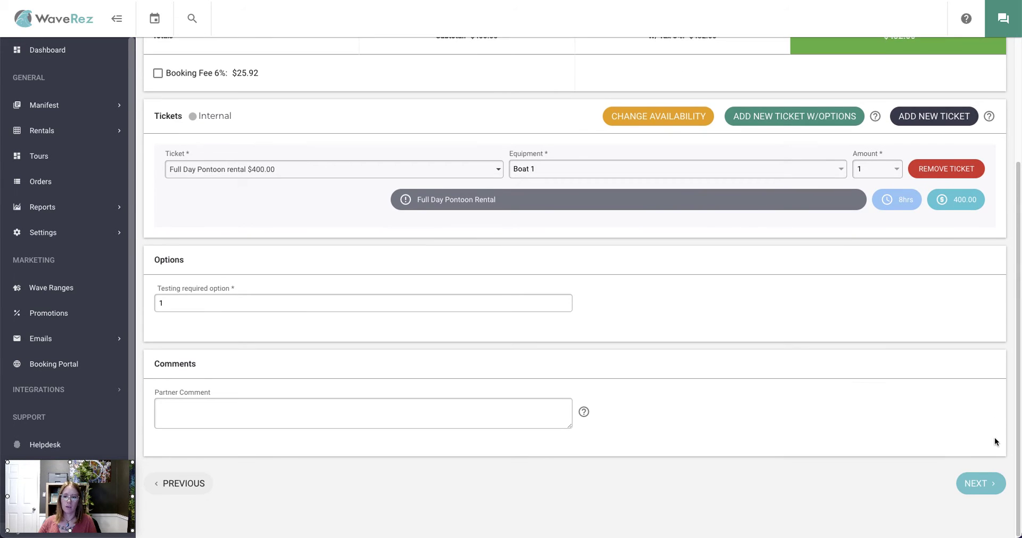
# - Enter the customer's first name, last name and phone number, and turn off email confirmation
pyautogui.click(979, 482)
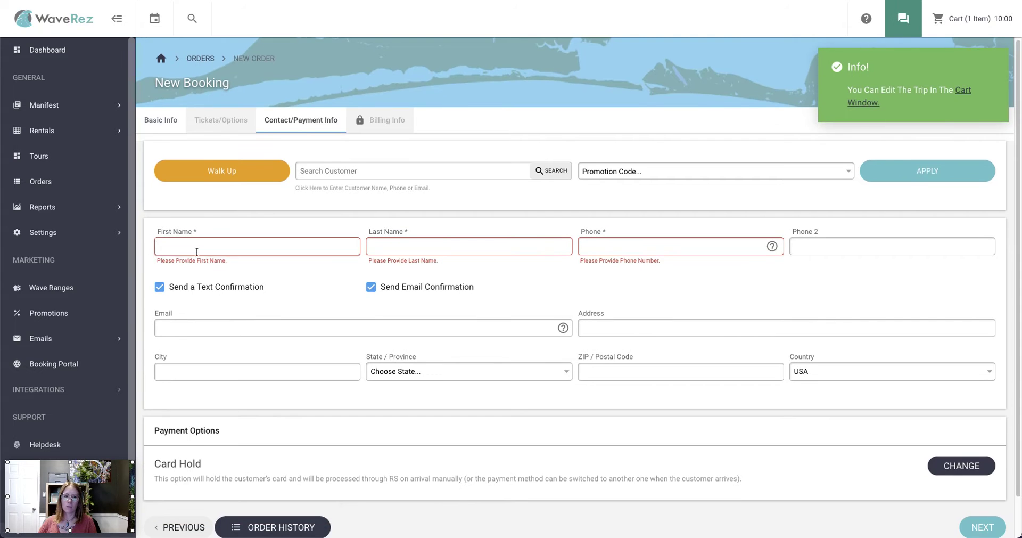
pyautogui.click(213, 247)
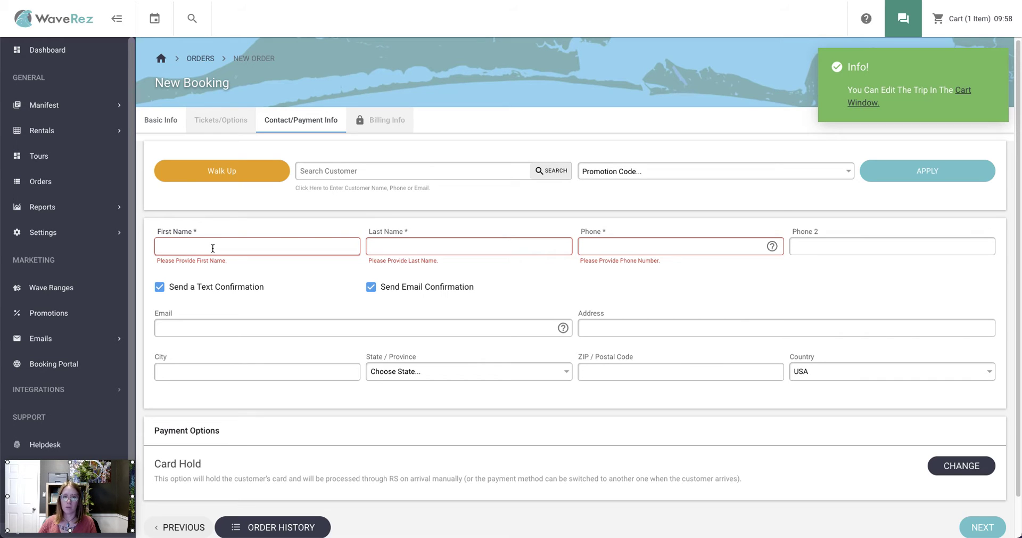
pyautogui.press('Tab')
pyautogui.press('Tab')
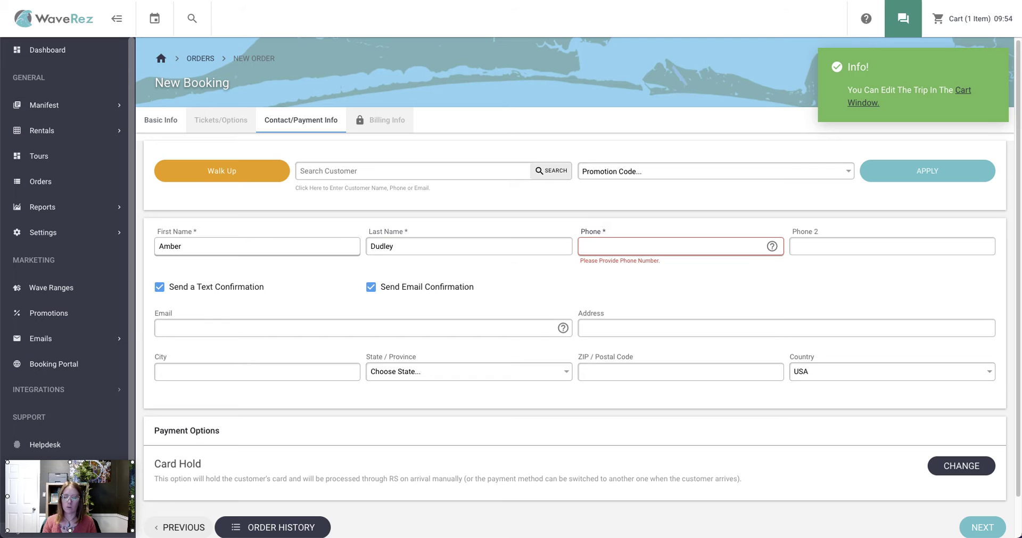
pyautogui.scroll(-1, 526, 280)
pyautogui.click(424, 249)
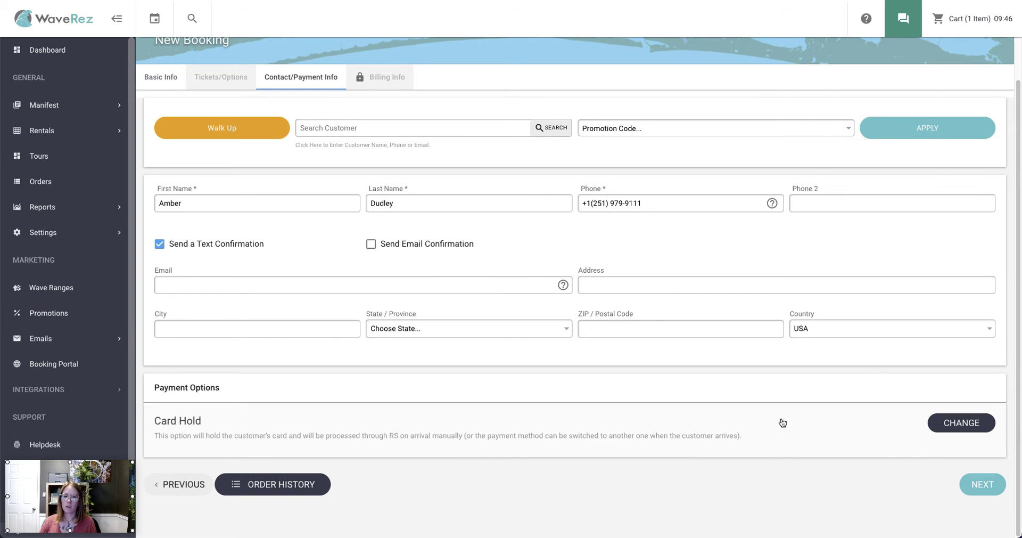
# - Complete the booking as a cash payment, entering 500 as the cash given
pyautogui.click(932, 423)
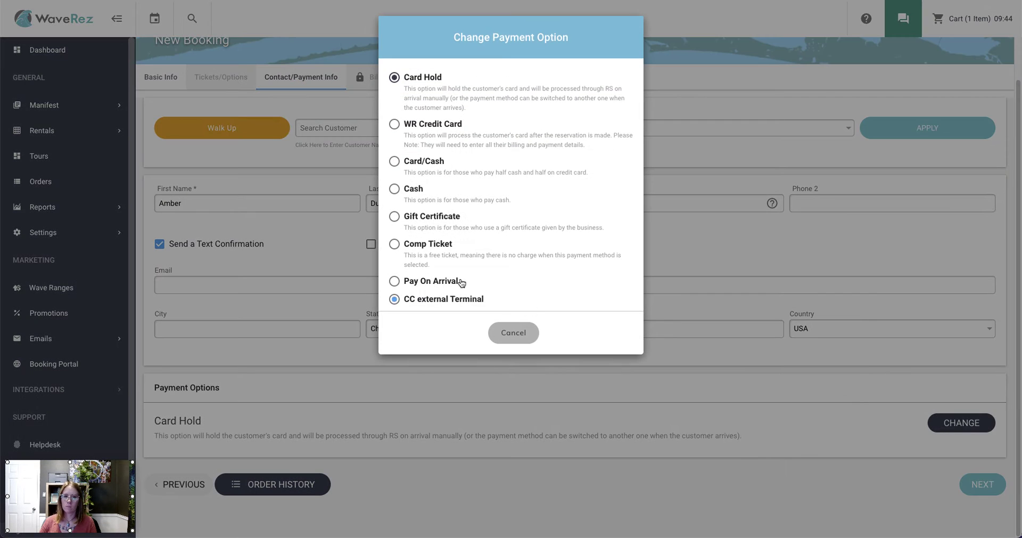
pyautogui.click(409, 191)
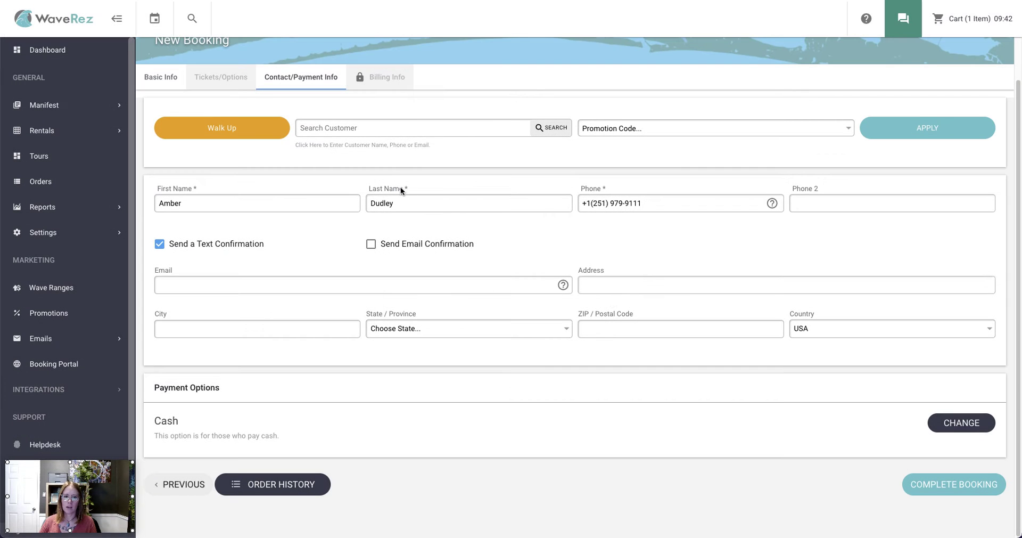
pyautogui.click(975, 484)
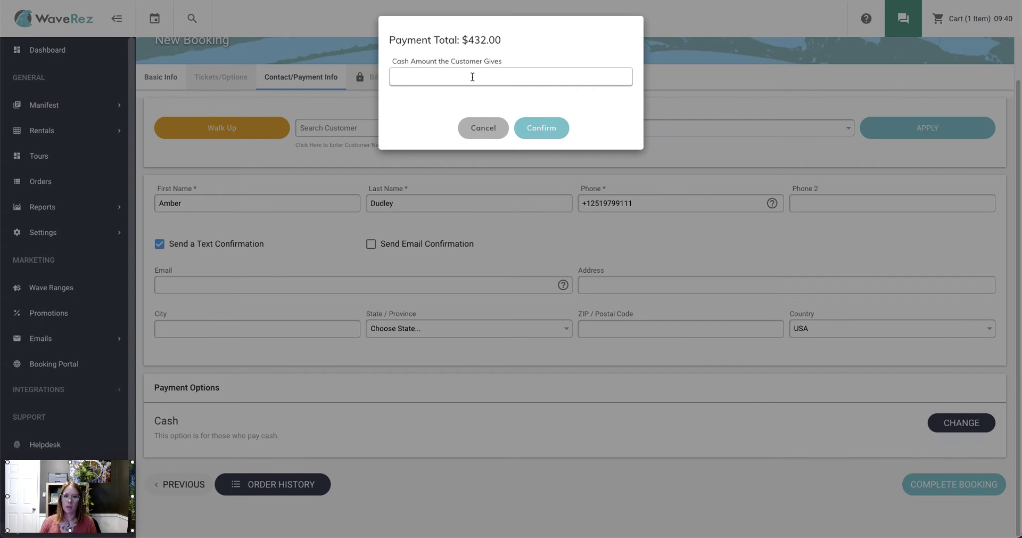
pyautogui.write('500')
pyautogui.click(559, 129)
# - Acknowledge the $68.00 change due and read the booking confirmation text in Messages
pyautogui.click(544, 314)
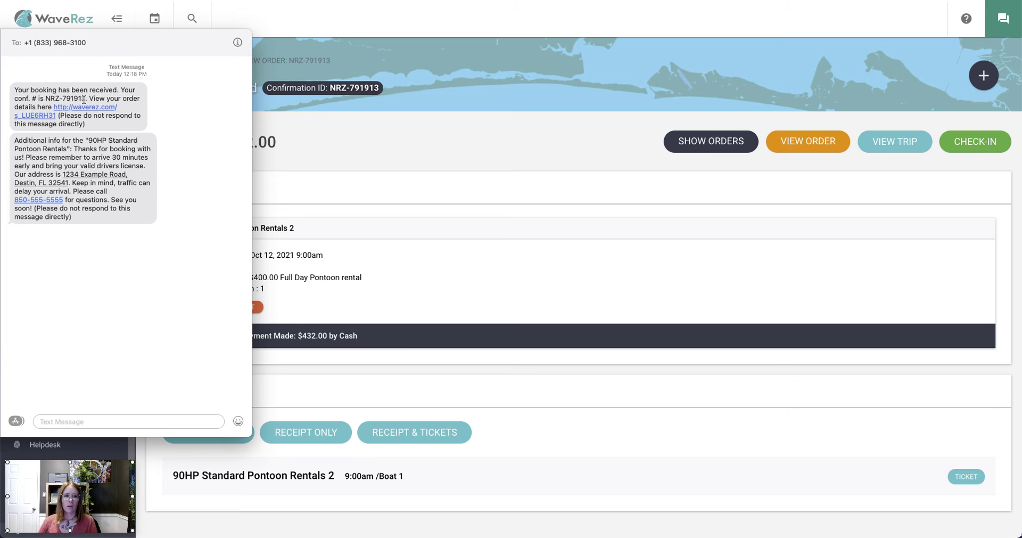
pyautogui.moveTo(14, 90); pyautogui.dragTo(132, 124)
pyautogui.click(168, 113)
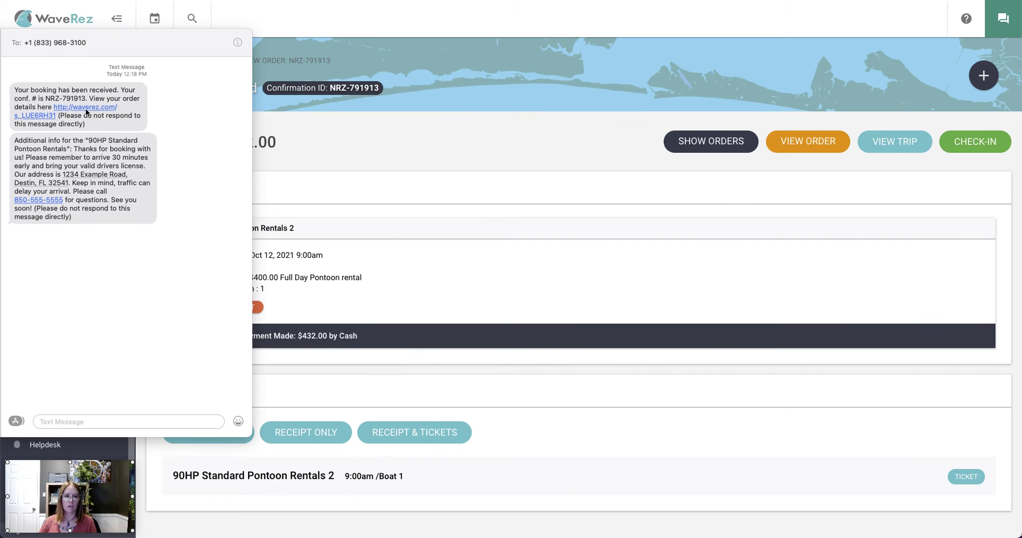
# - Copy the waverez.com order-details link from the confirmation text
pyautogui.rightClick(86, 112)
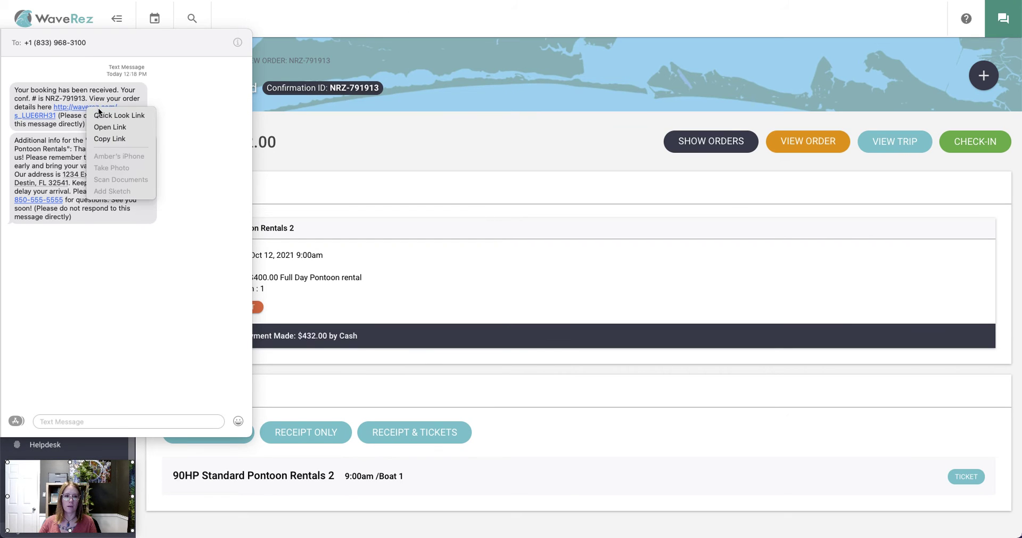
pyautogui.click(77, 109)
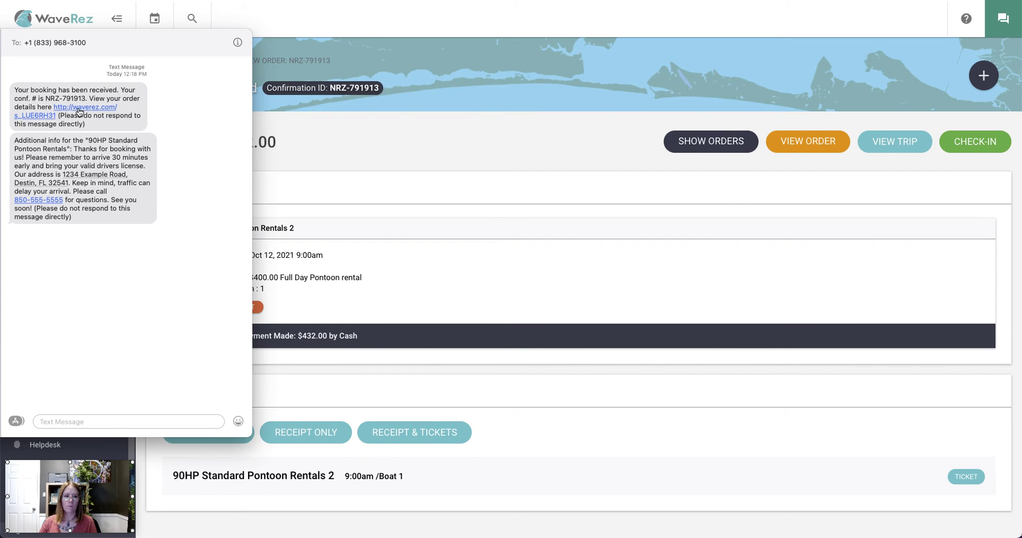
pyautogui.rightClick(100, 107)
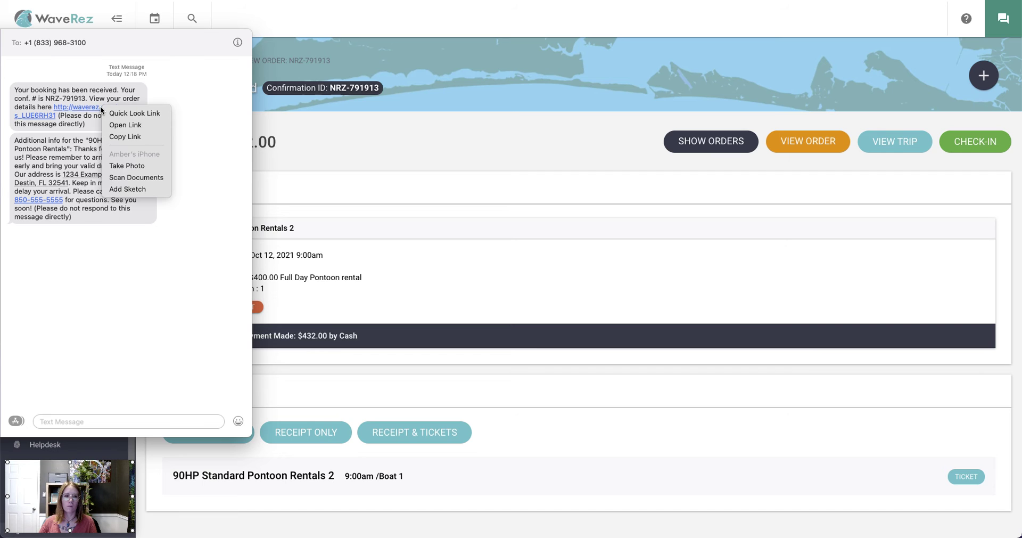
pyautogui.click(121, 136)
# - Load the copied order link in a new Chrome tab to reach the Reservation Confirmation page
pyautogui.press('super+t')
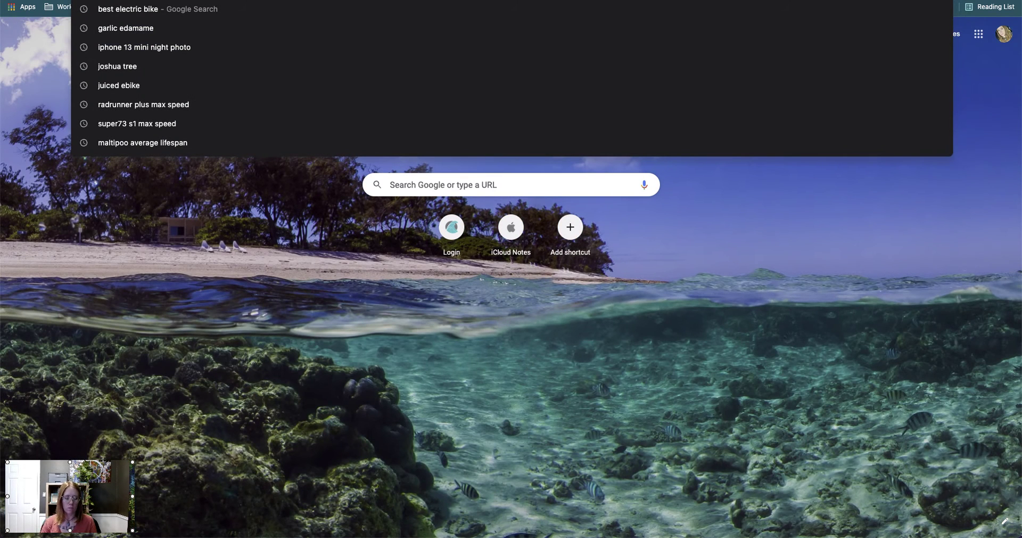
pyautogui.press('super+v')
pyautogui.press('Escape')
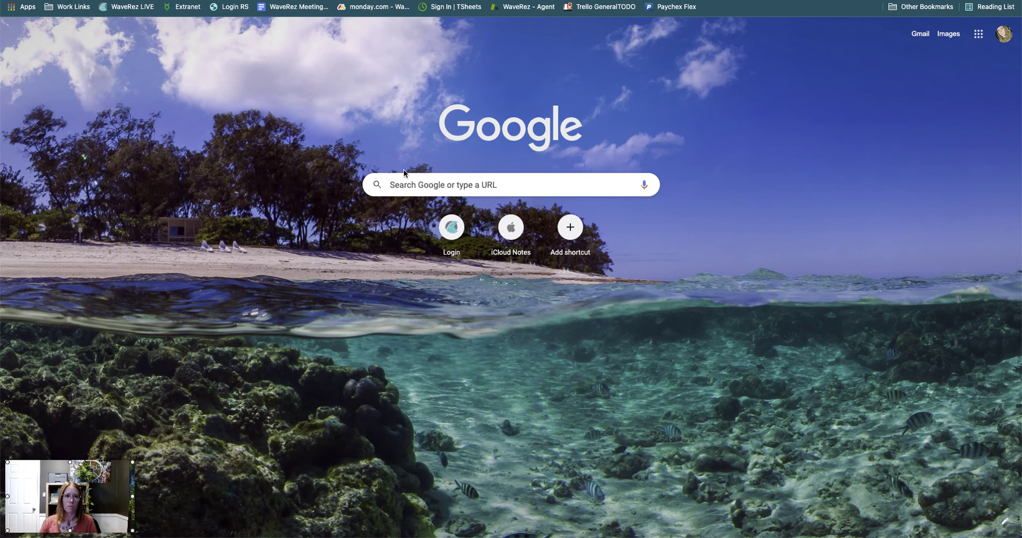
pyautogui.press('Return')
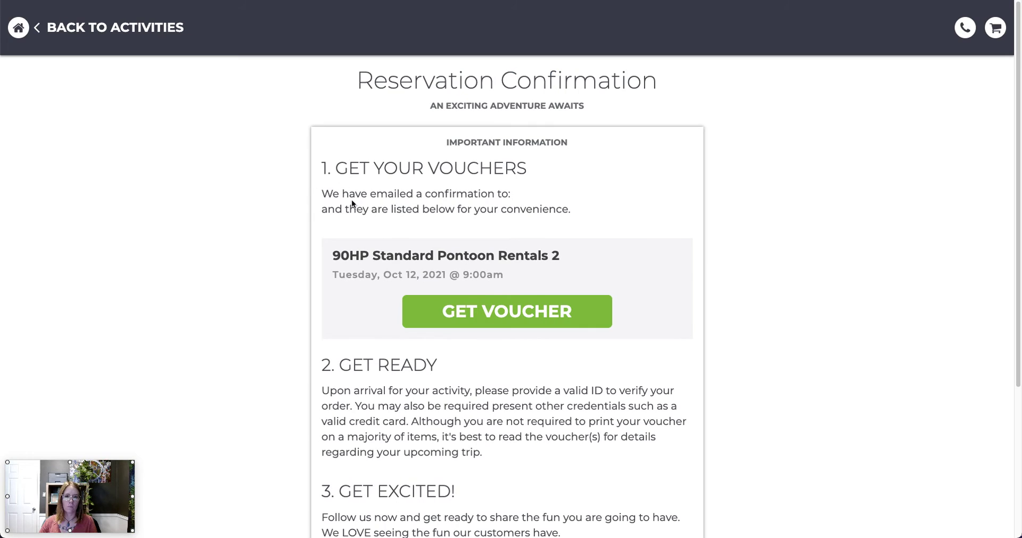
# - Open the voucher for the 90HP Standard Pontoon Rentals 2 reservation with GET VOUCHER
pyautogui.scroll(-5, 315, 221)
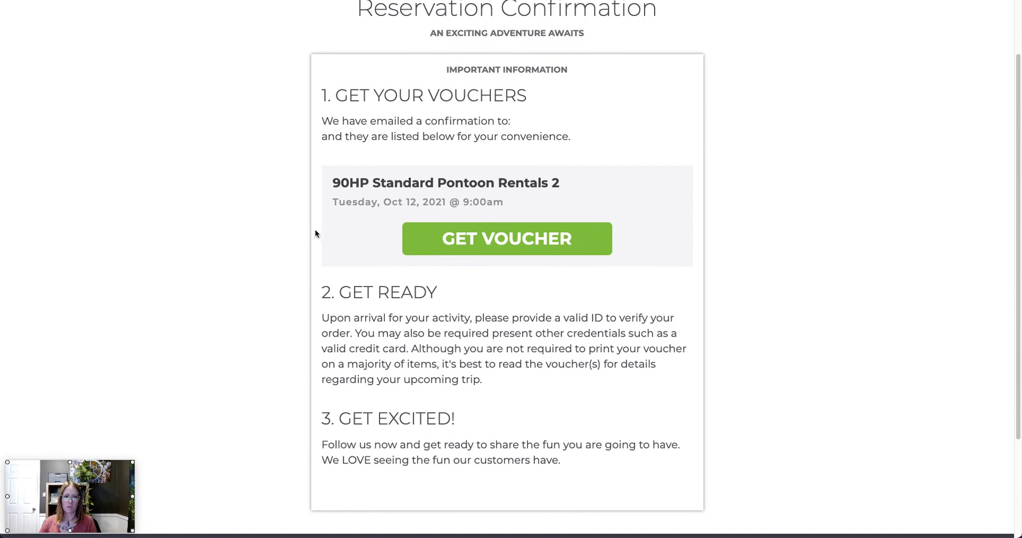
pyautogui.scroll(5, 312, 234)
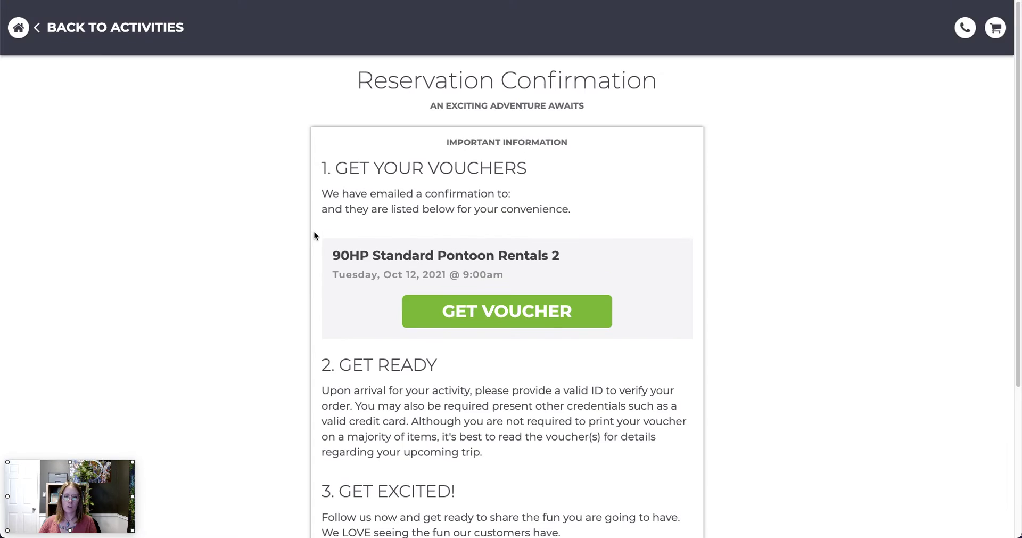
pyautogui.click(521, 315)
pyautogui.scroll(-8, 492, 317)
pyautogui.scroll(15, 491, 307)
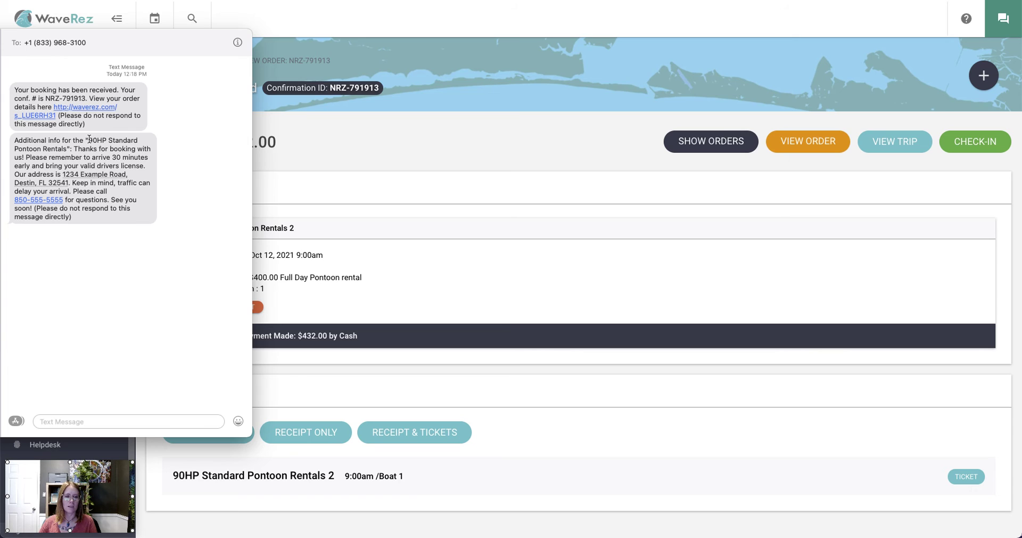
# - Read the pontoon trip's additional-info text in the second message bubble
pyautogui.moveTo(87, 141); pyautogui.dragTo(143, 184)
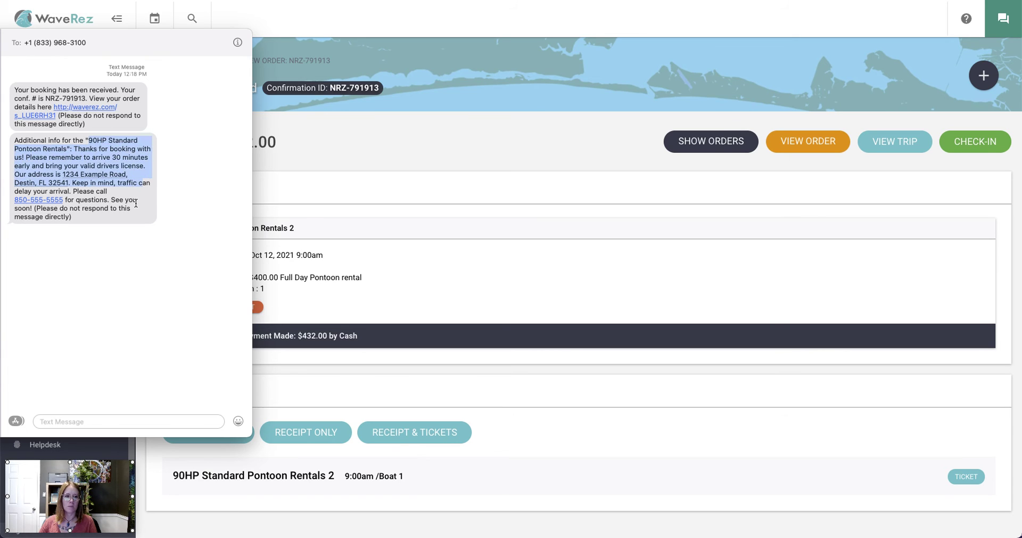
pyautogui.click(90, 174)
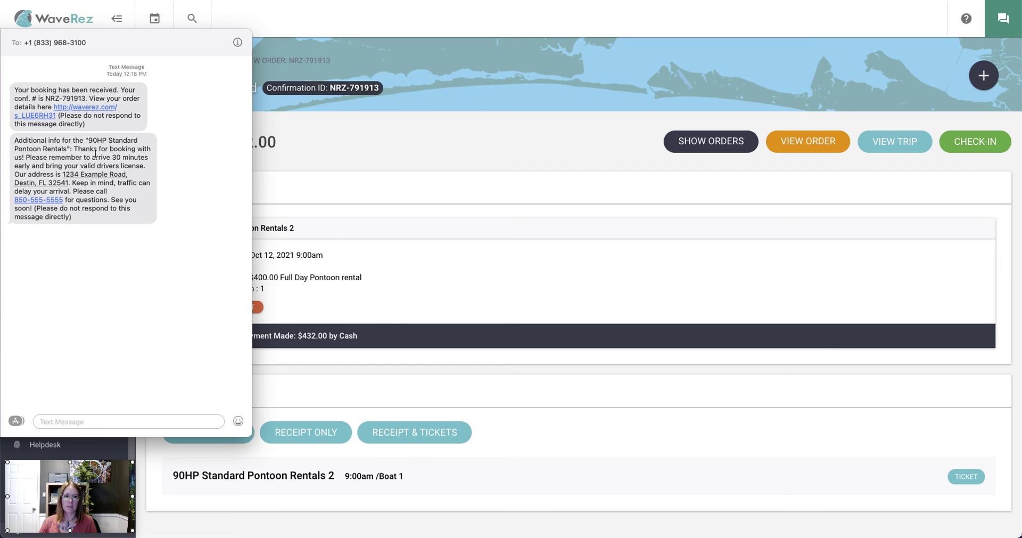
pyautogui.moveTo(89, 138); pyautogui.dragTo(140, 218)
pyautogui.click(217, 208)
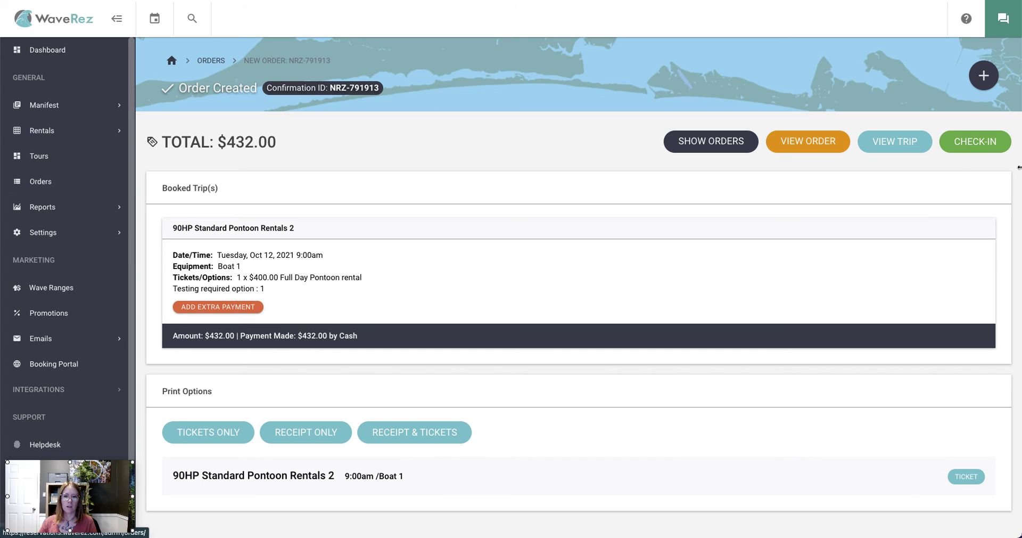
# - From the order's Customer Info, resend the order confirmation as an SMS text, then return to Overview
pyautogui.click(807, 142)
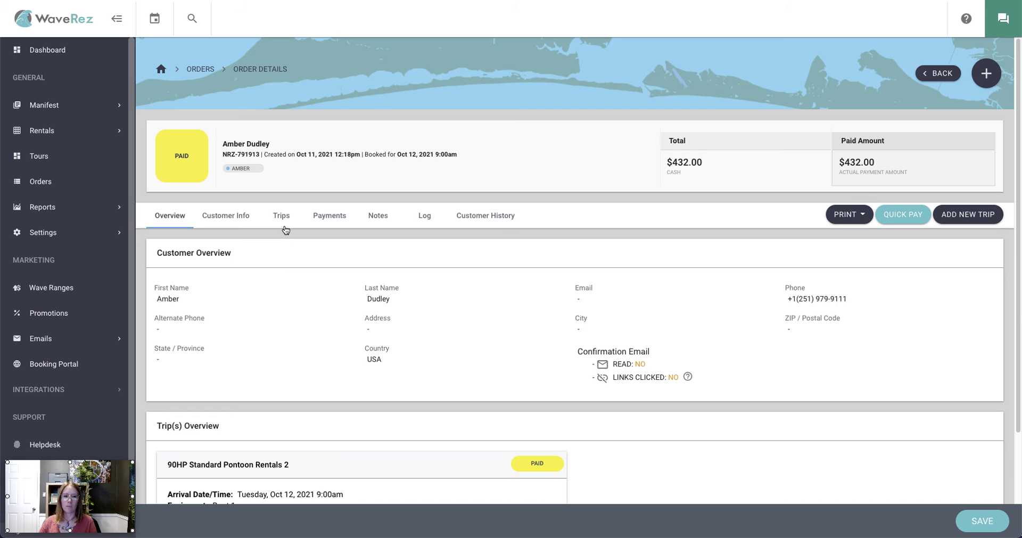
pyautogui.click(235, 223)
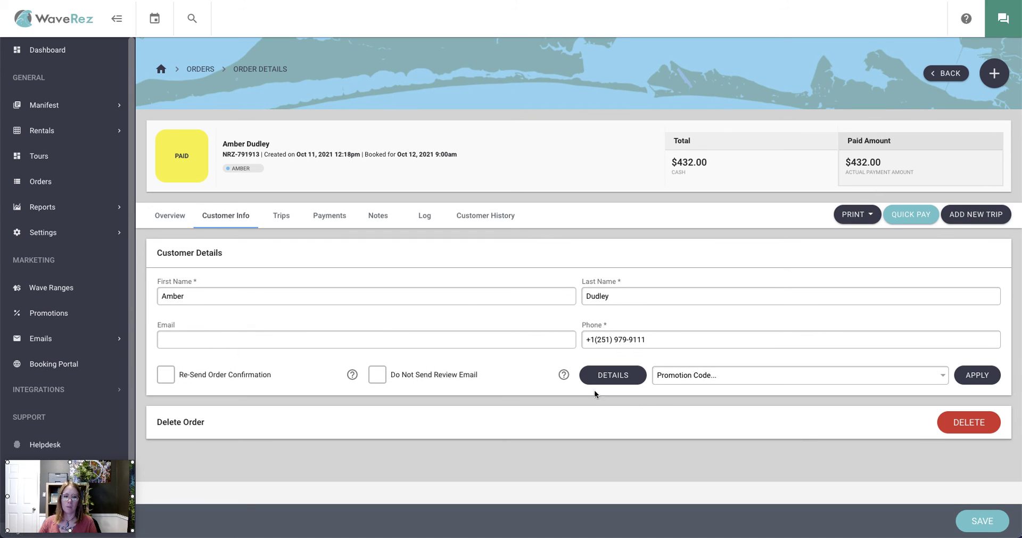
pyautogui.click(239, 376)
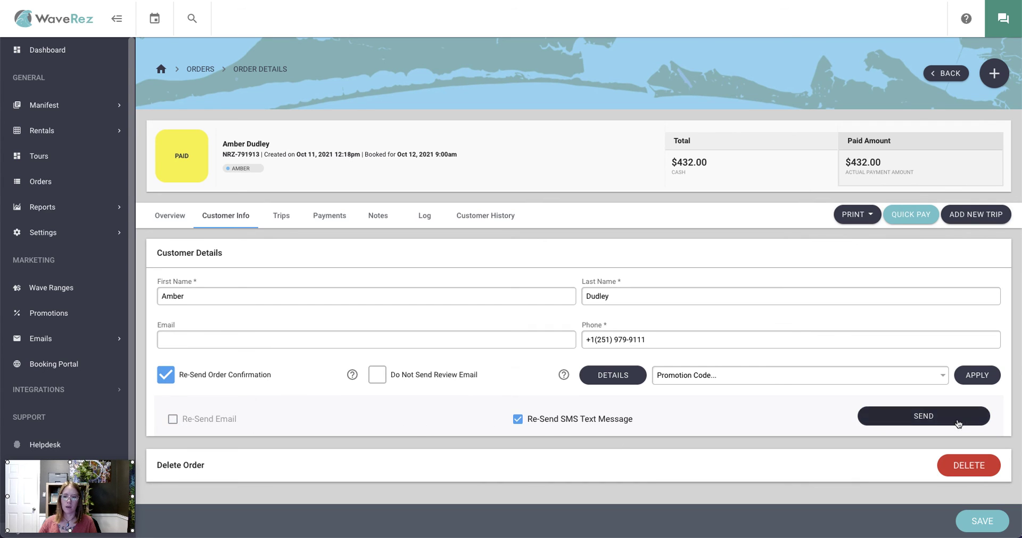
pyautogui.click(870, 421)
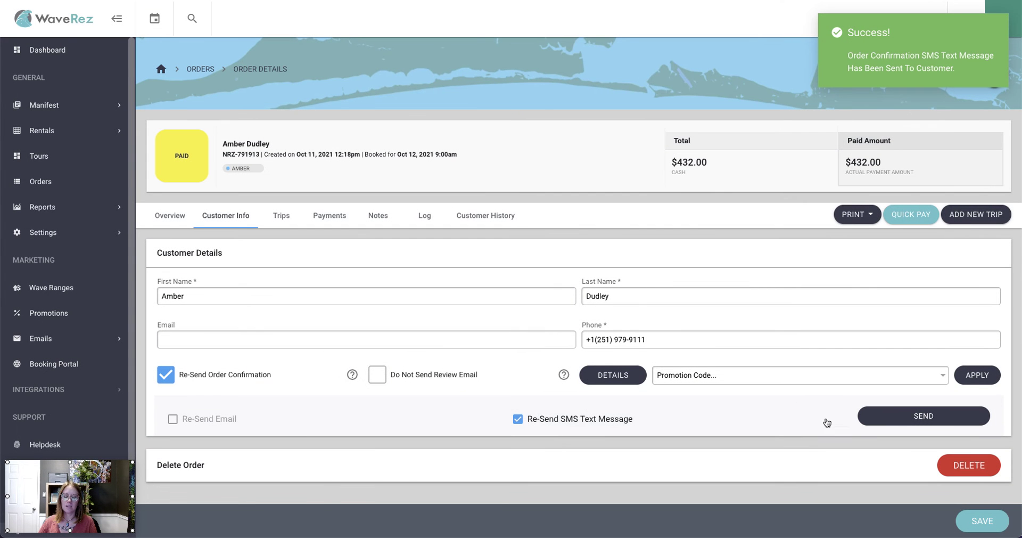
pyautogui.click(182, 213)
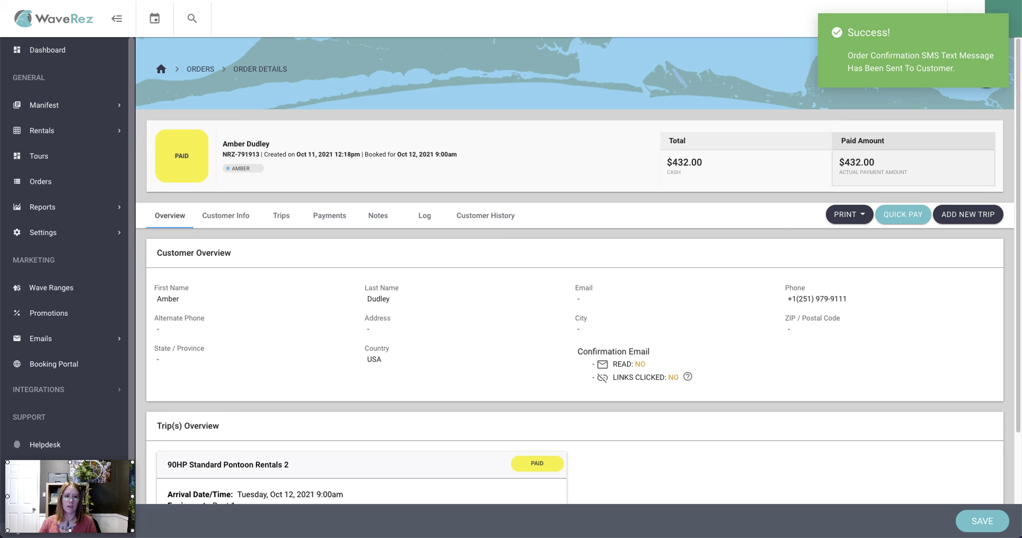
# - Slide the Messages window into view to see the booking-updated and repeated trip-info texts
pyautogui.moveTo(0, 36); pyautogui.dragTo(115, 37)
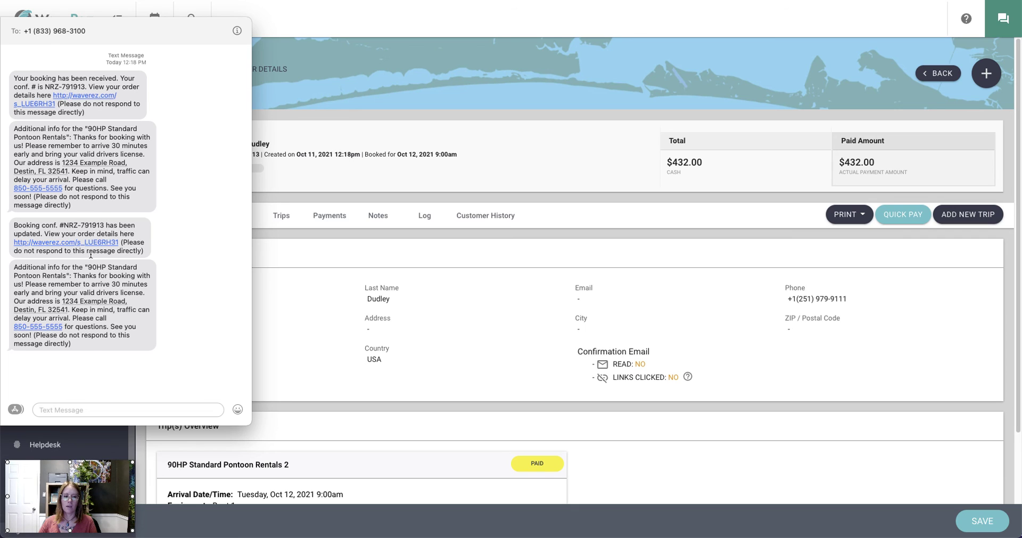